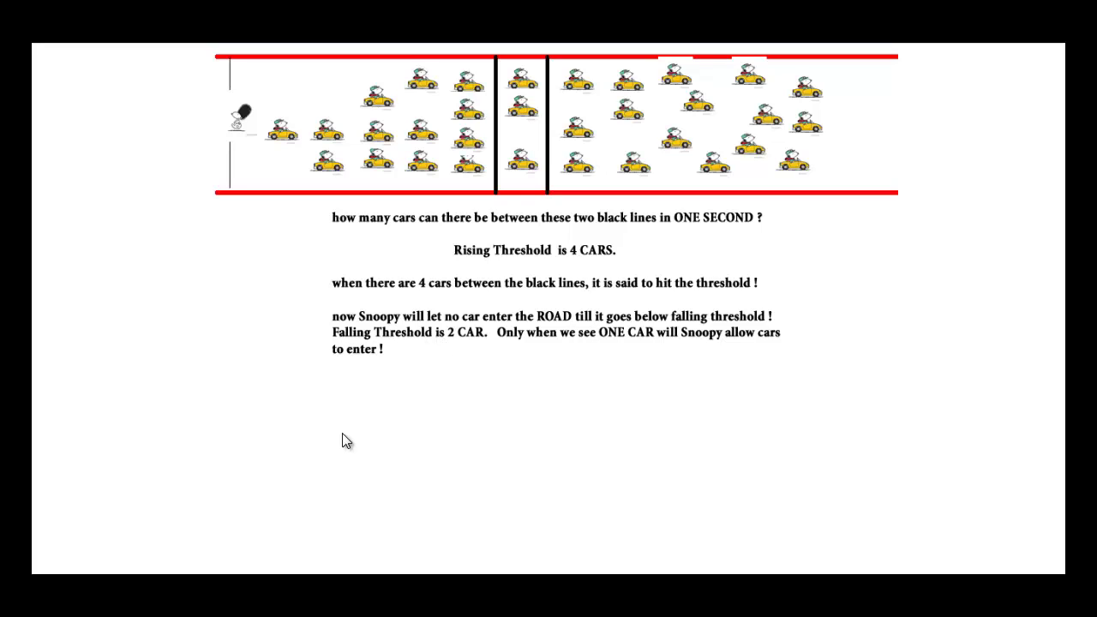
Step: Advance two slides to the topology of switch 192.168.1.100 g0/1 linked to router 192.168.1.1 g0/0
key("Right")
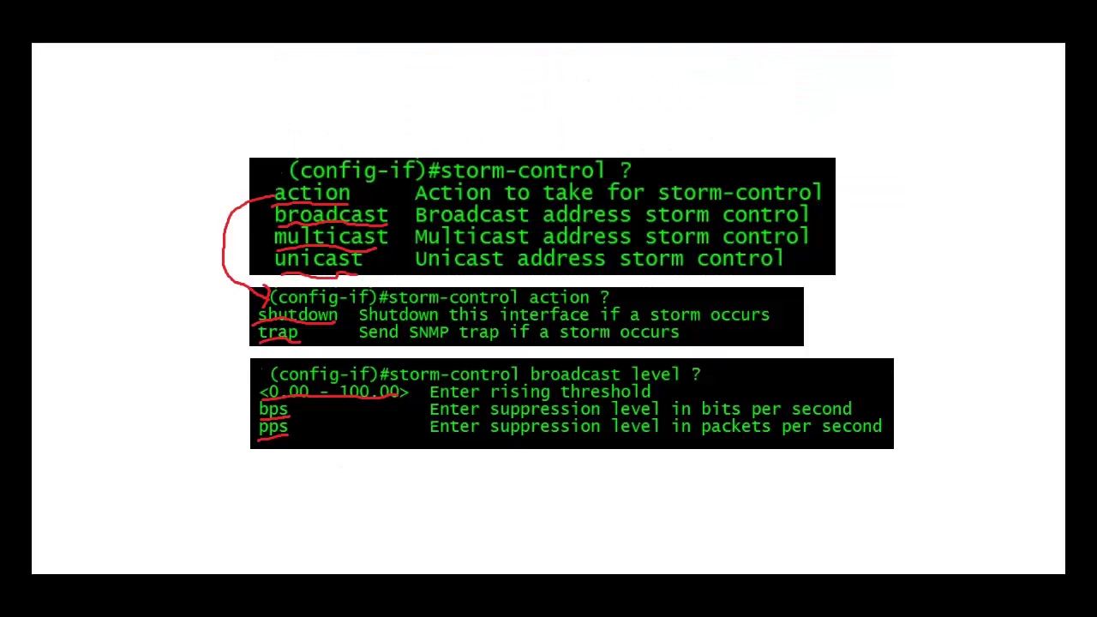
key("Right")
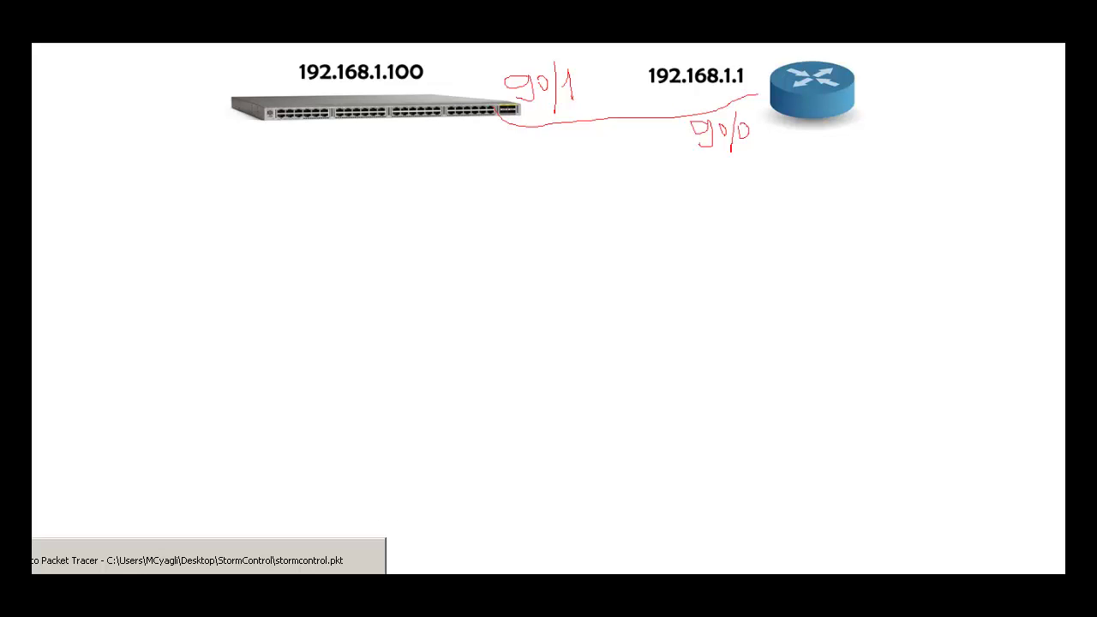
Step: Arrange the Multilayer Switch0 and Router0 CLI windows side by side, with focus in the switch console
left_click(206, 572)
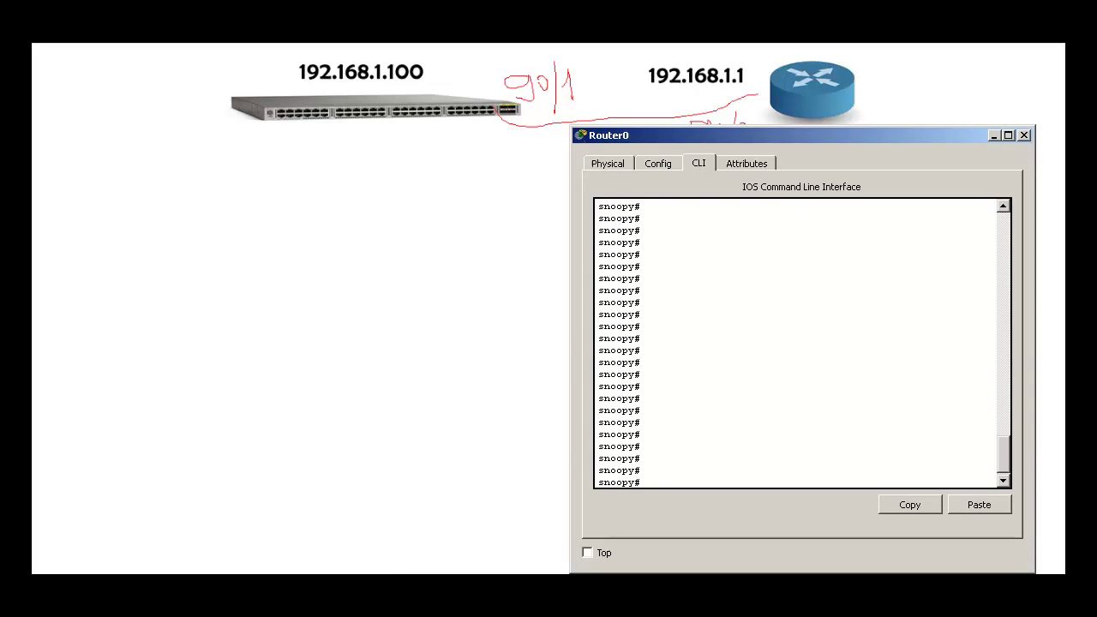
left_click_drag(705, 133, 706, 146)
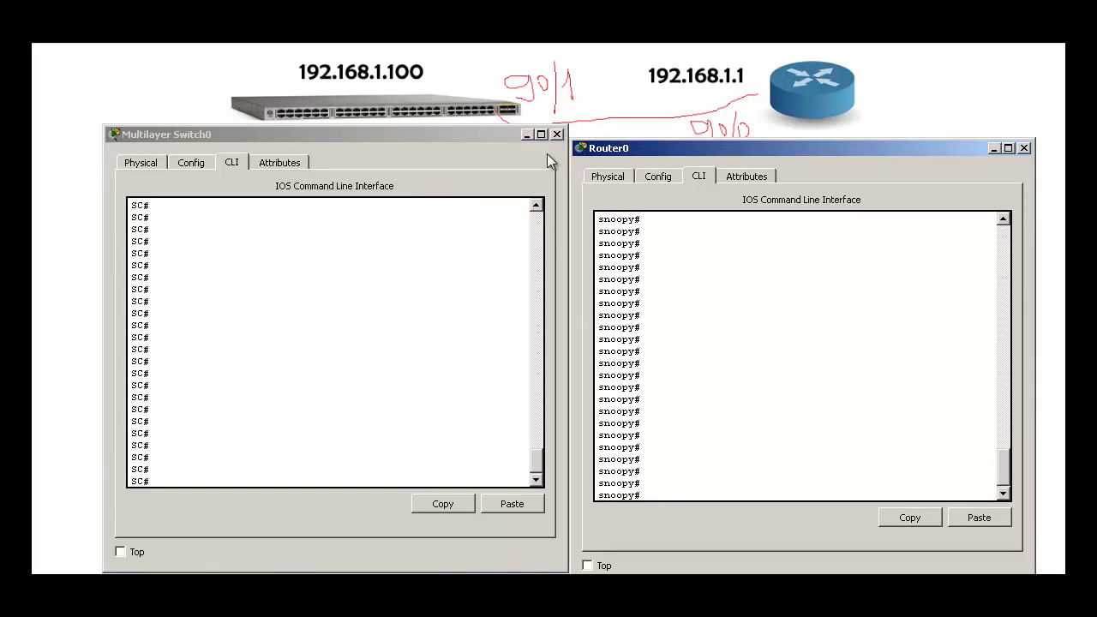
left_click_drag(495, 141, 496, 154)
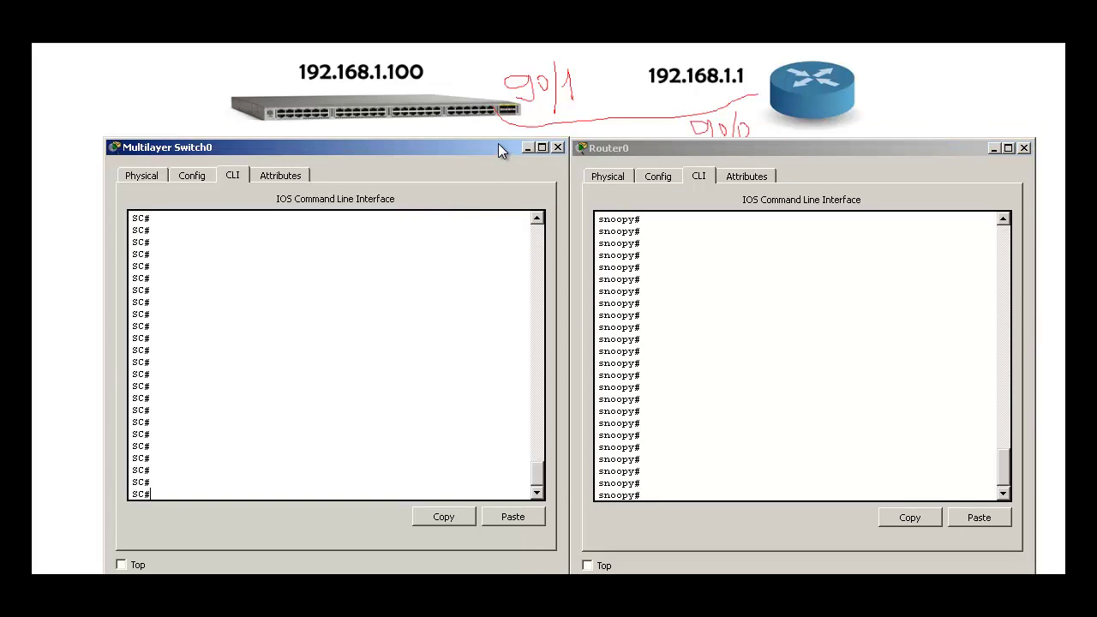
left_click_drag(695, 148, 690, 143)
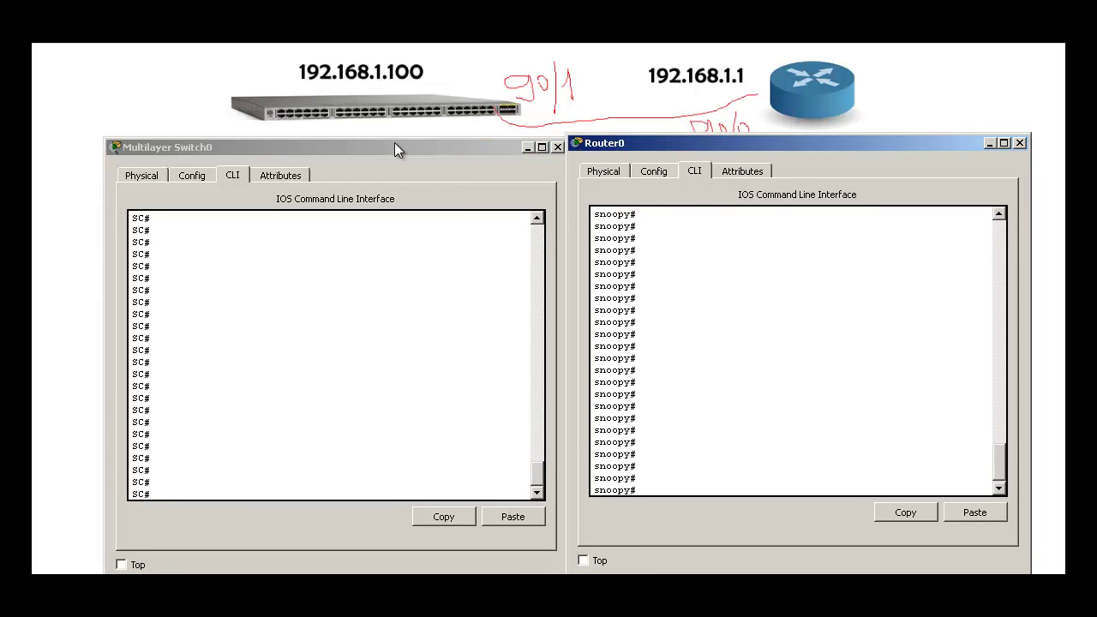
left_click_drag(399, 155, 394, 151)
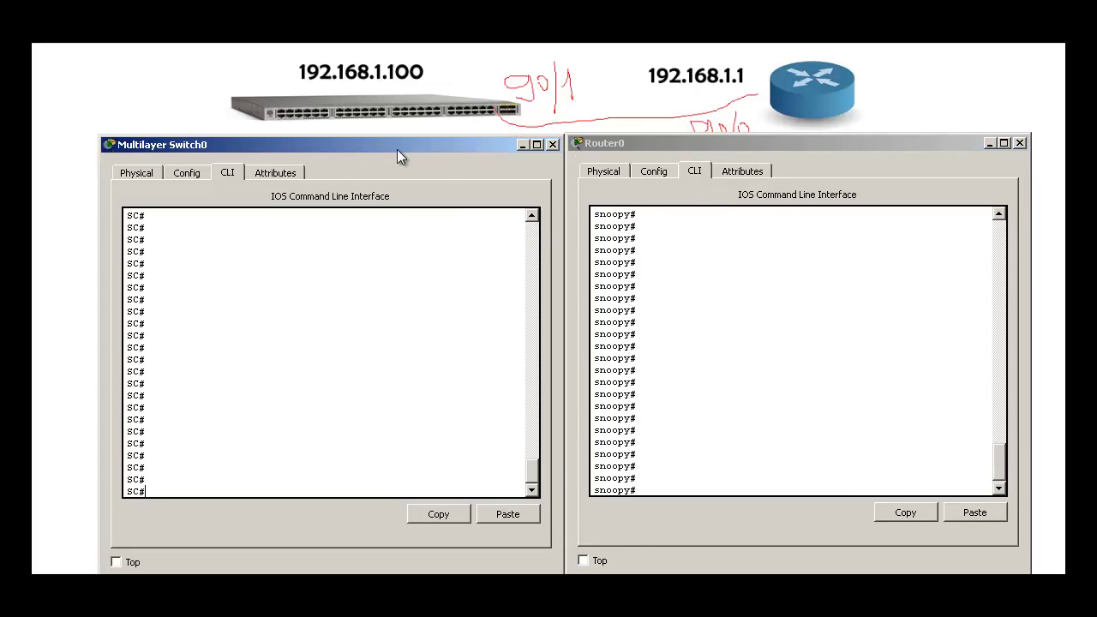
left_click(340, 321)
Step: Enter interface configuration for Gi0/1 on the switch using conf t and int g0/1
type("conf t")
key("Return")
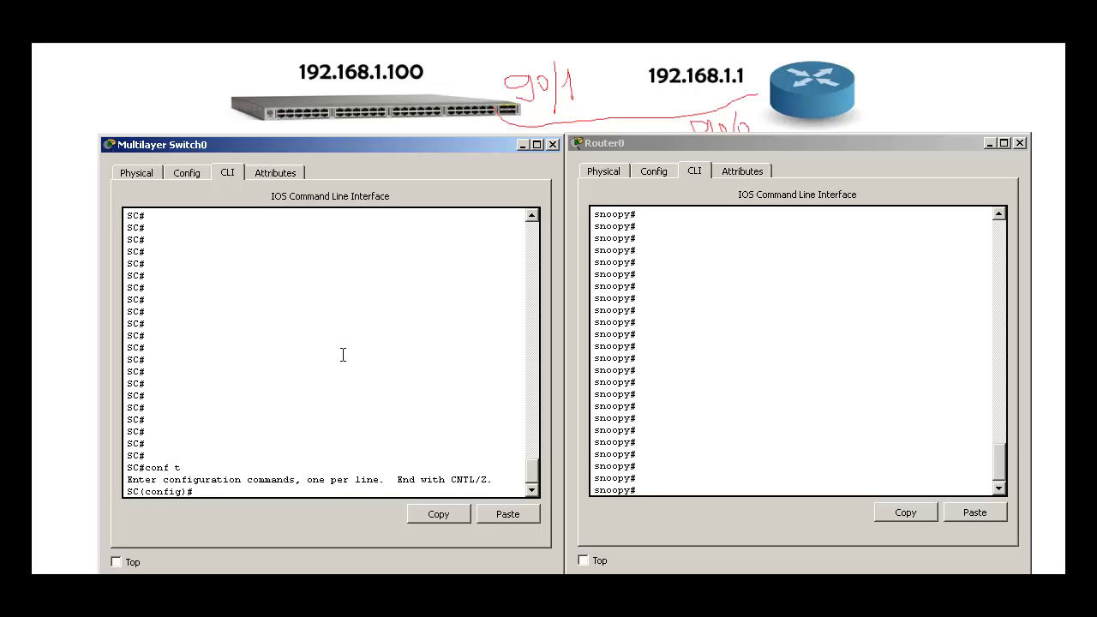
type("int g0")
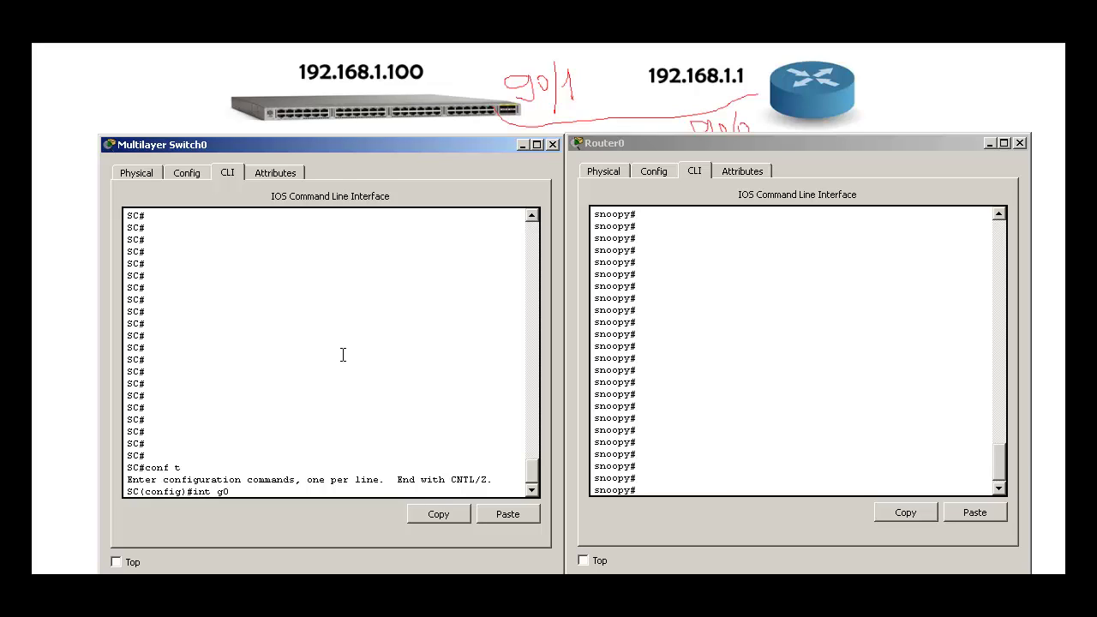
type("/1")
key("Return")
key("Return")
Step: List the storm-control options with storm-control ? and highlight the broadcast option
type("st")
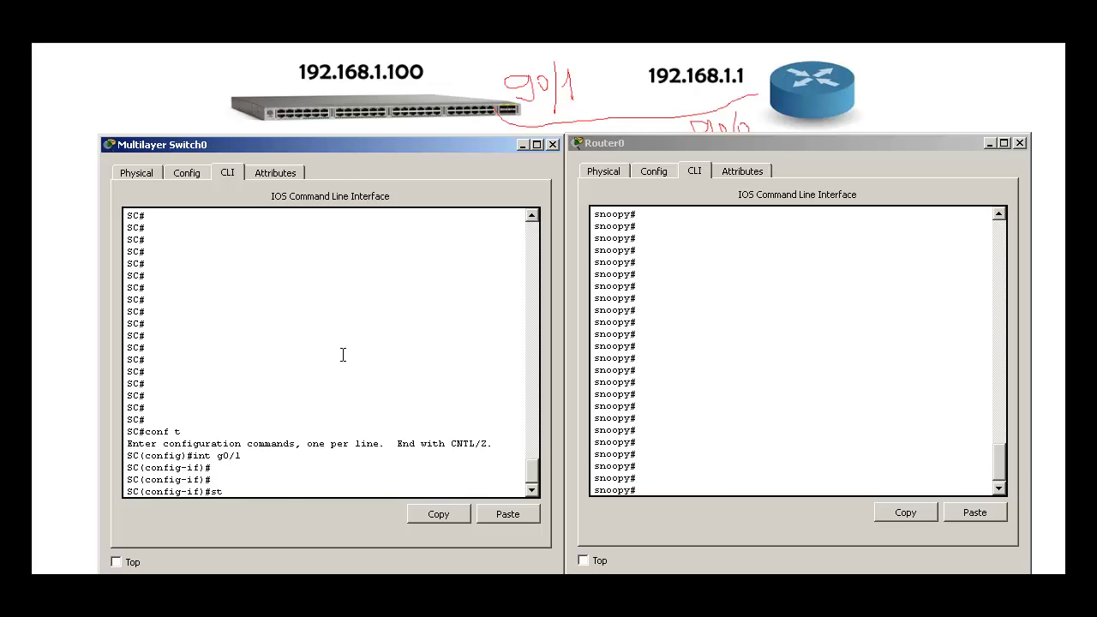
type("o")
key("Tab")
type("?")
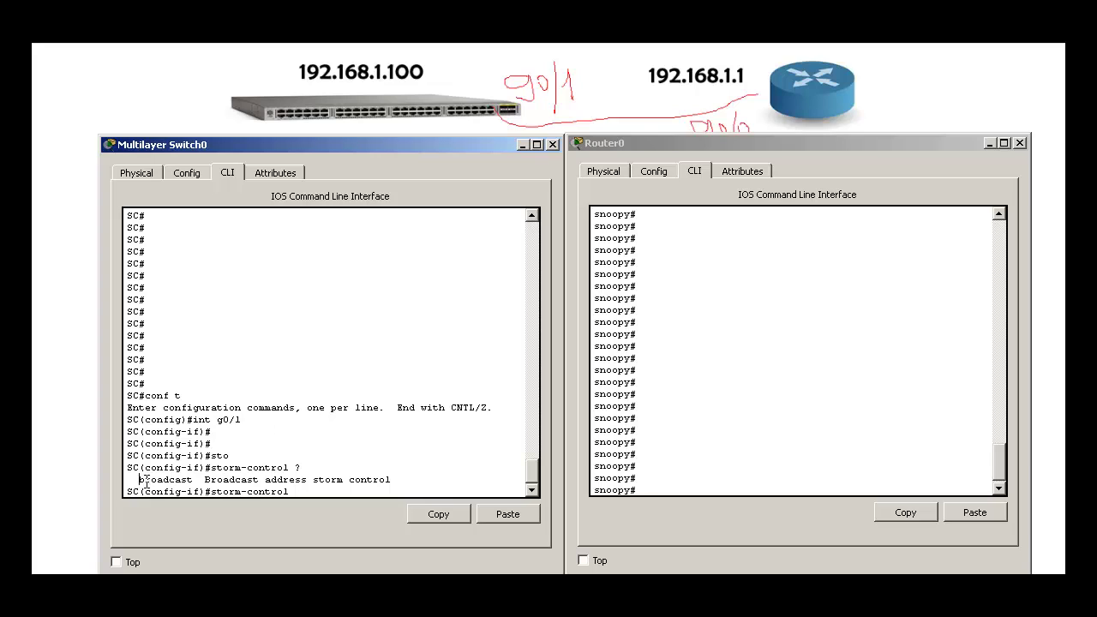
left_click_drag(140, 480, 195, 480)
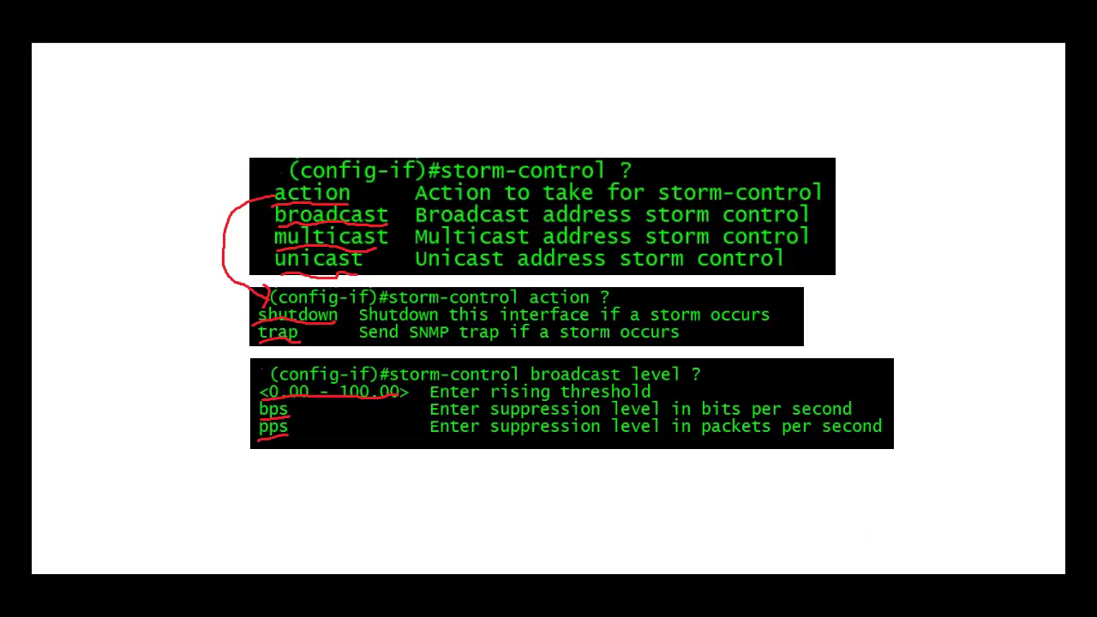
Step: Query storm-control broadcast level ? on Gi0/1 and highlight the 0.0-100.0 threshold range
left_click(490, 542)
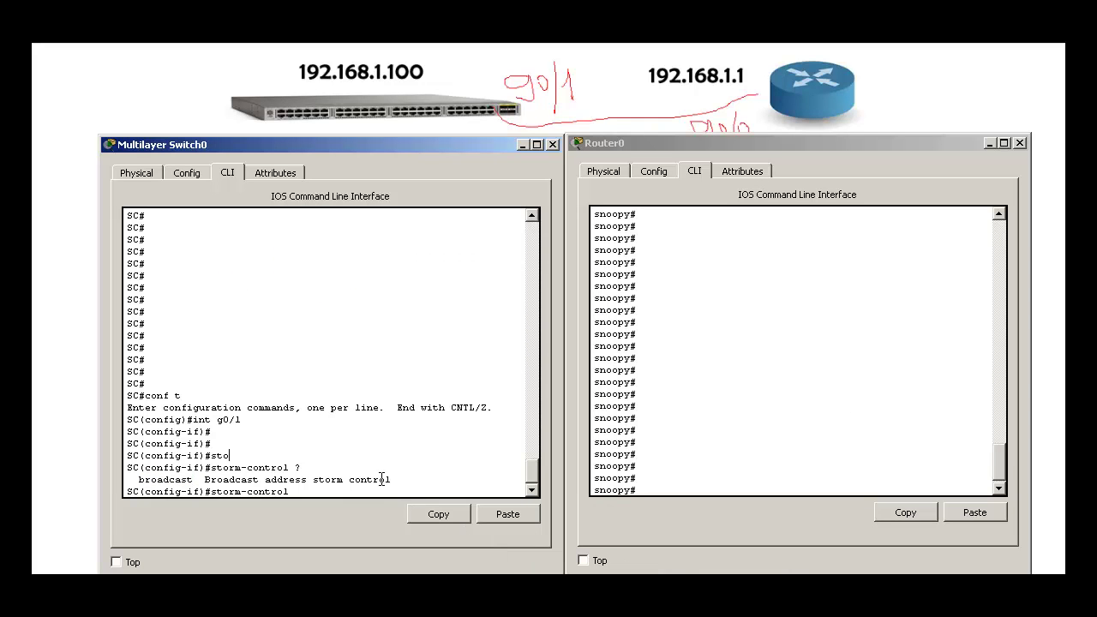
type("br")
key("Tab")
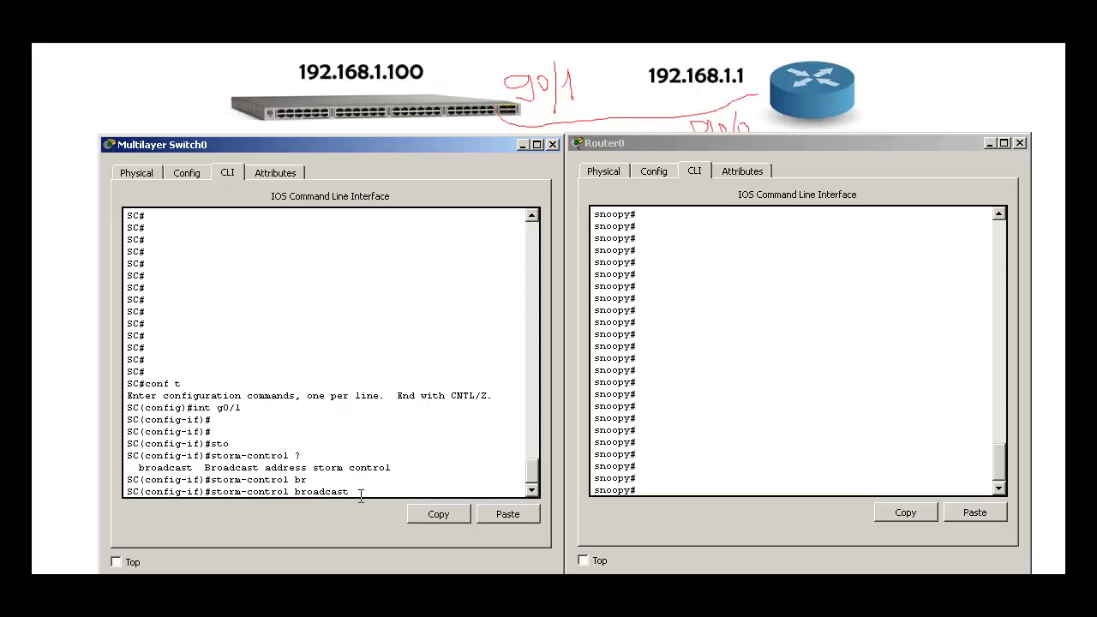
type("?le")
key("Tab")
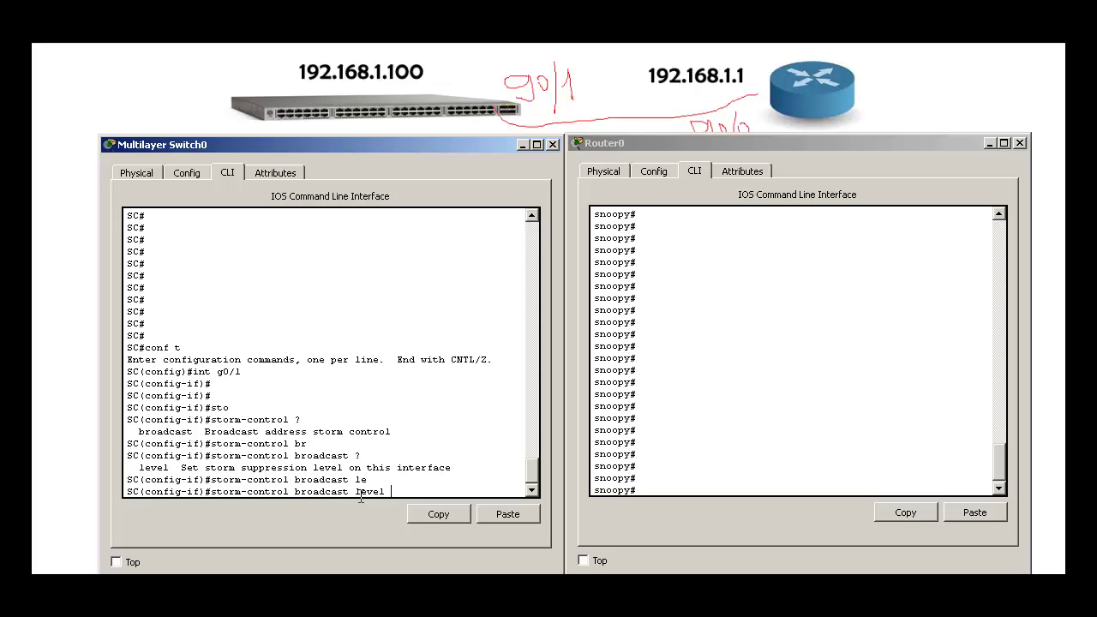
type("?")
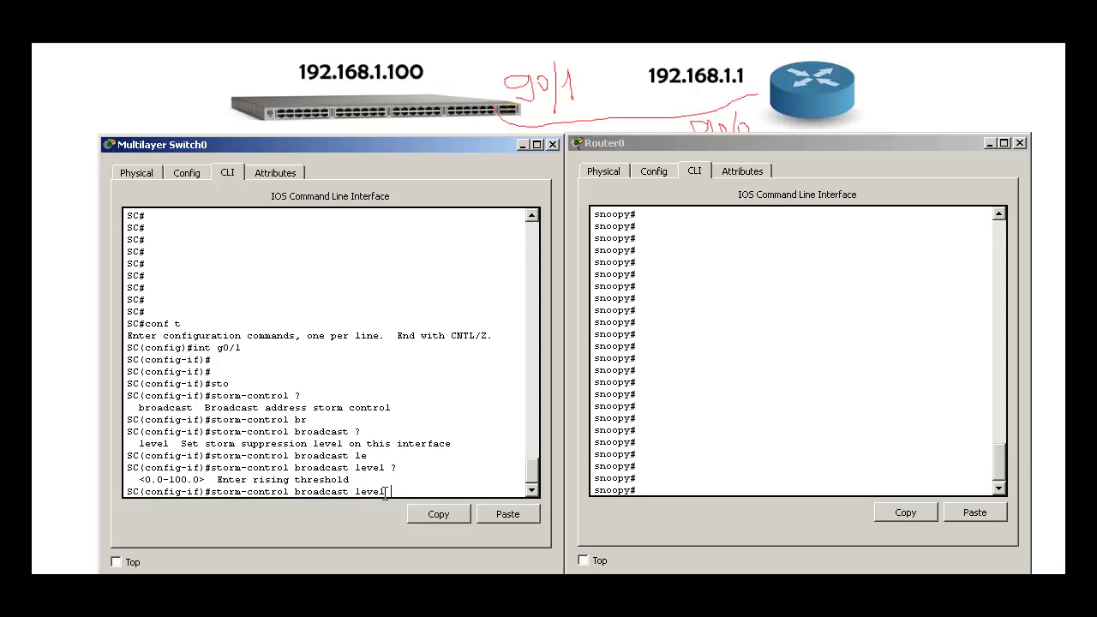
left_click_drag(138, 479, 199, 479)
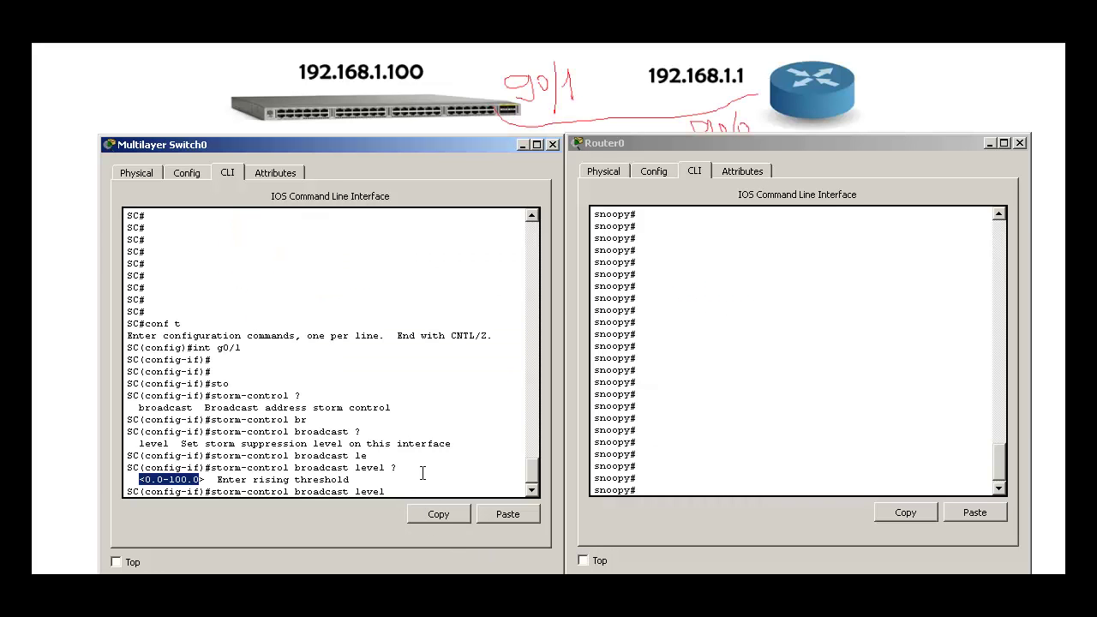
Step: Apply storm-control broadcast level 0.01 on Gi0/1 and return to privileged mode with end
left_click(422, 473)
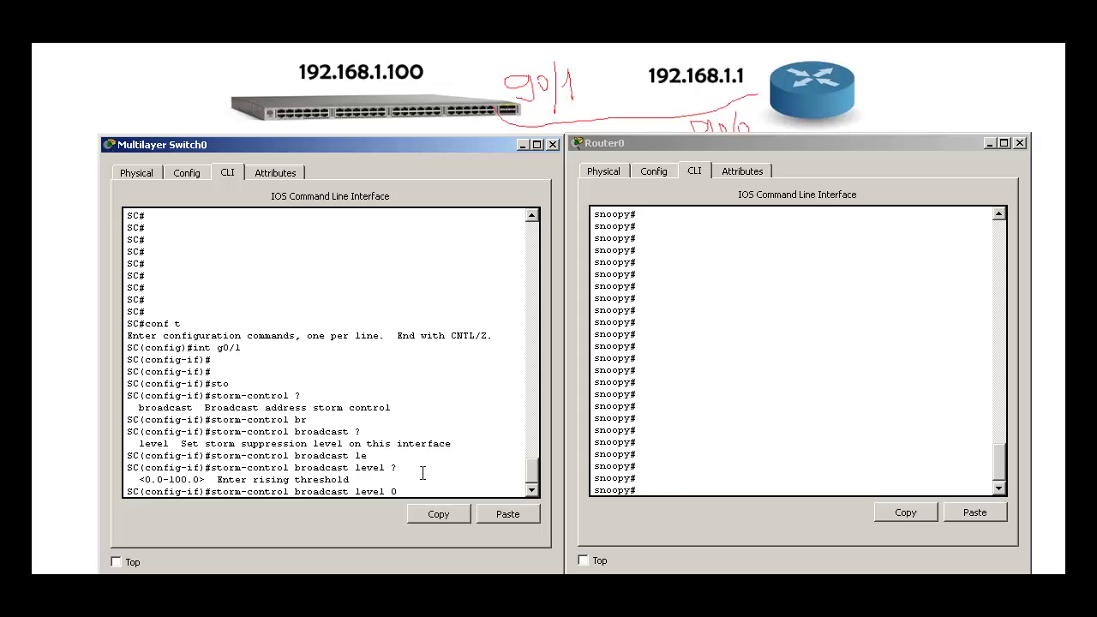
type("0.01")
key("Return")
key("Return")
key("Return")
key("Return")
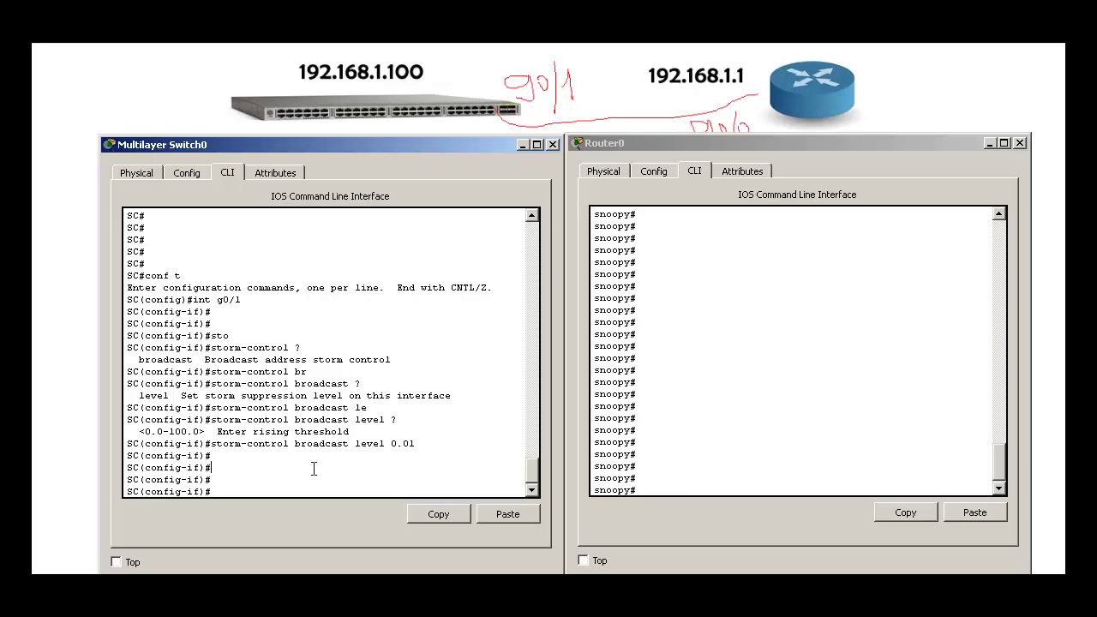
type("end")
key("Return")
key("Return")
key("Return")
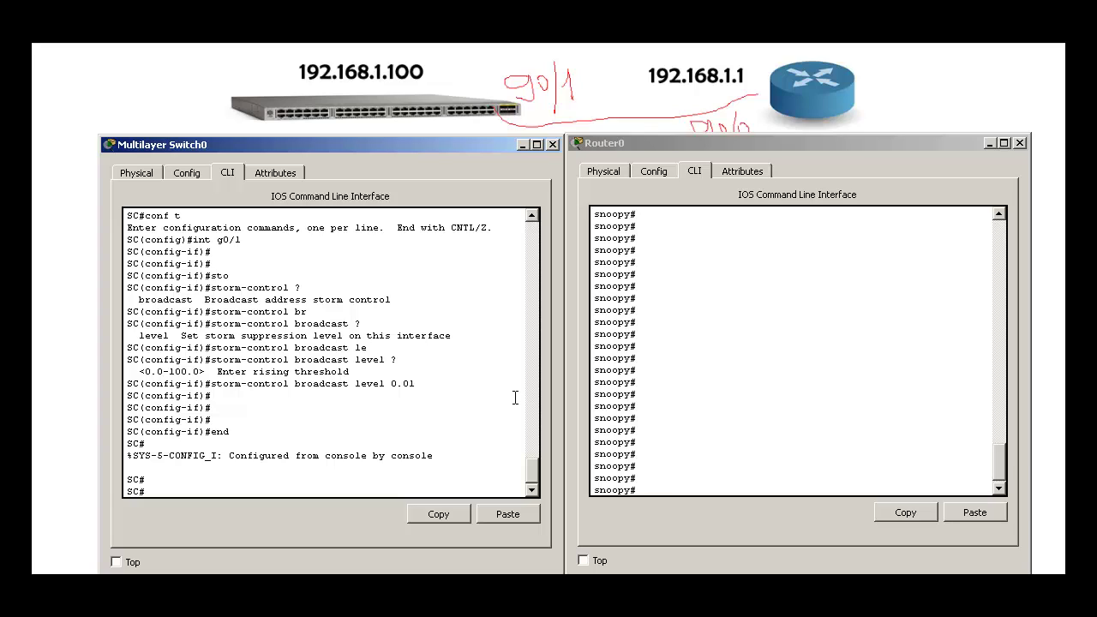
Step: Highlight the entered storm-control broadcast level 0.01 command in the switch console
left_click_drag(211, 383, 320, 388)
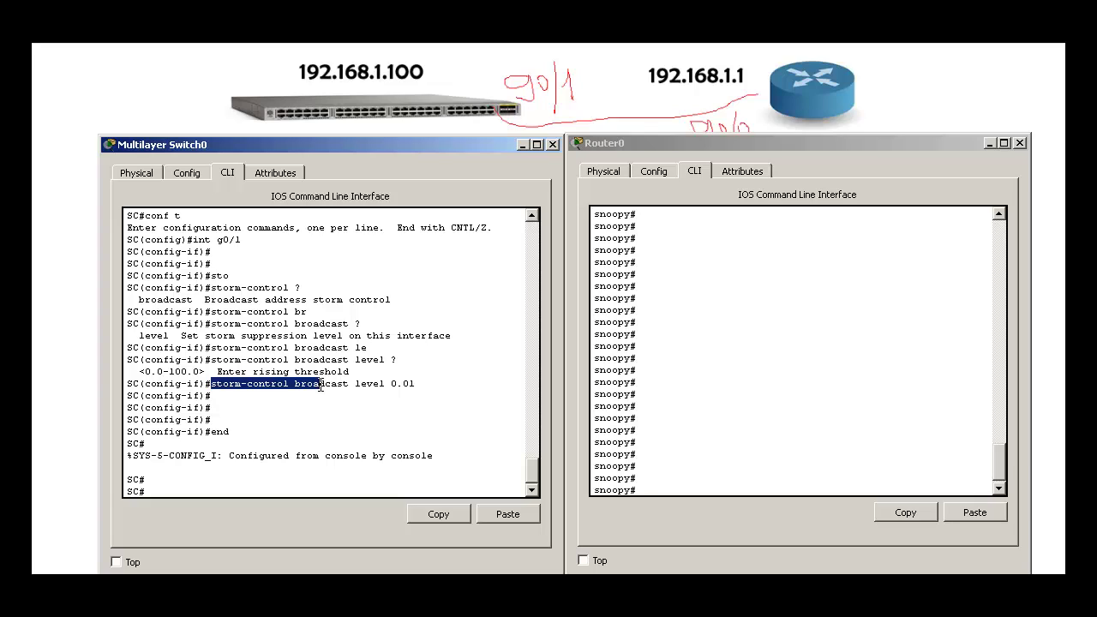
left_click(250, 417)
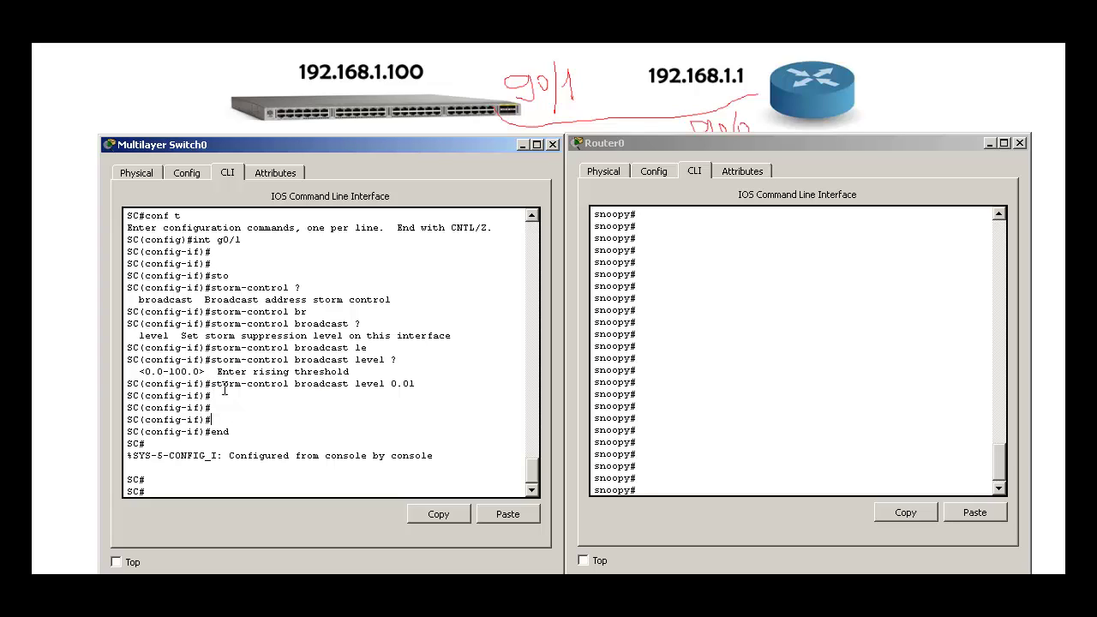
left_click_drag(428, 383, 211, 384)
left_click(419, 383)
Step: Ping the switch at 192.168.1.100 from the router console
left_click(718, 417)
type("pin")
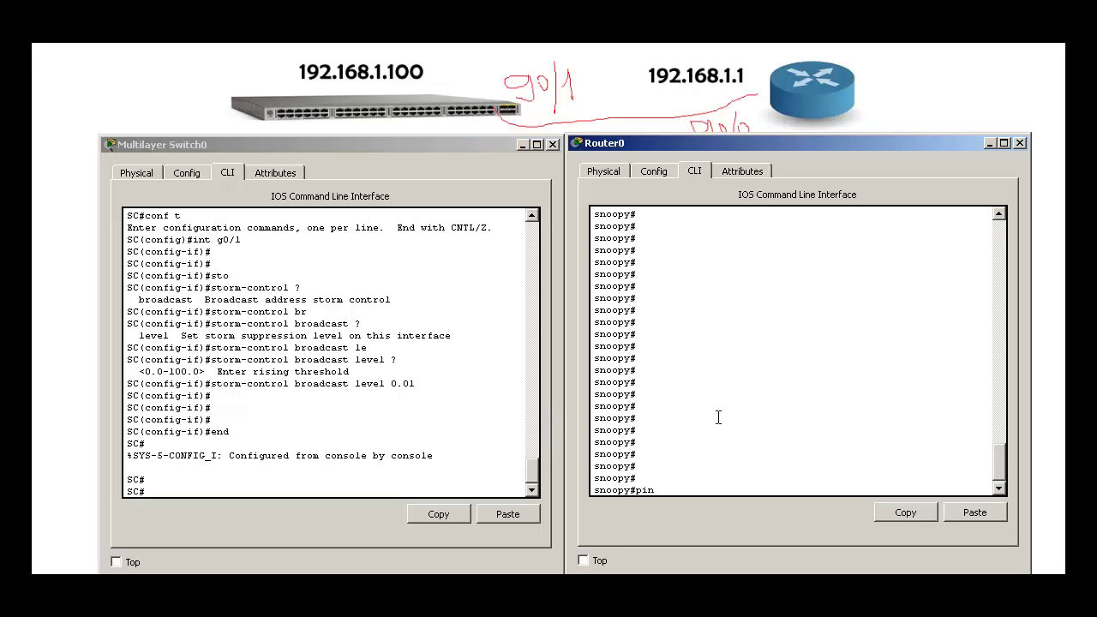
type("g 192.168.1.100")
key("Return")
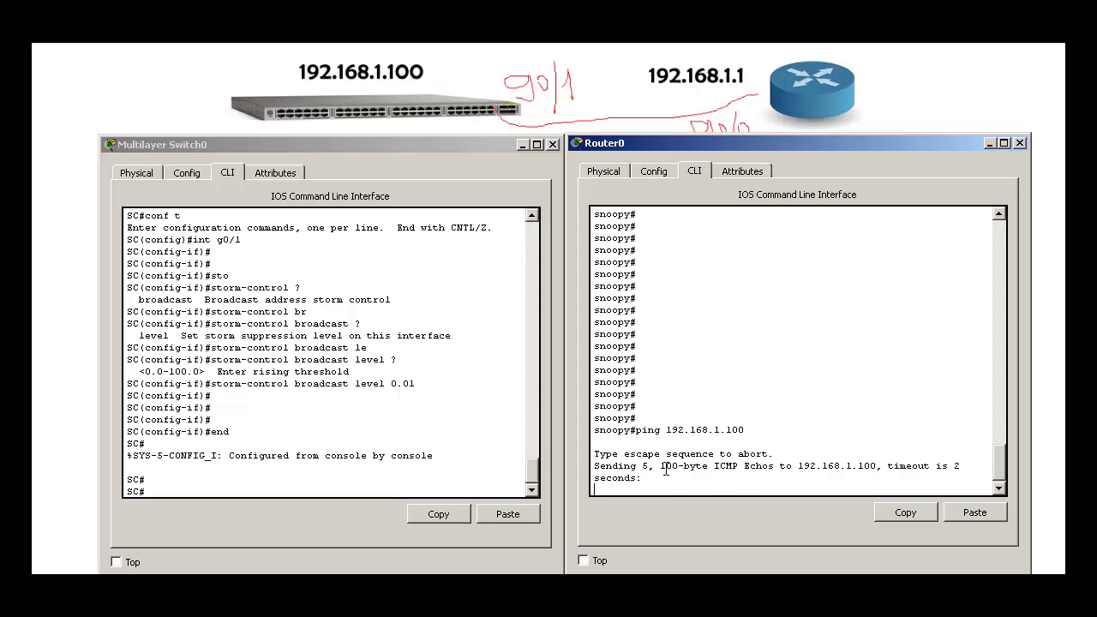
Step: Run show storm-control broadcast on the switch, highlighting 0.03% current against 0.01% thresholds
left_click(432, 445)
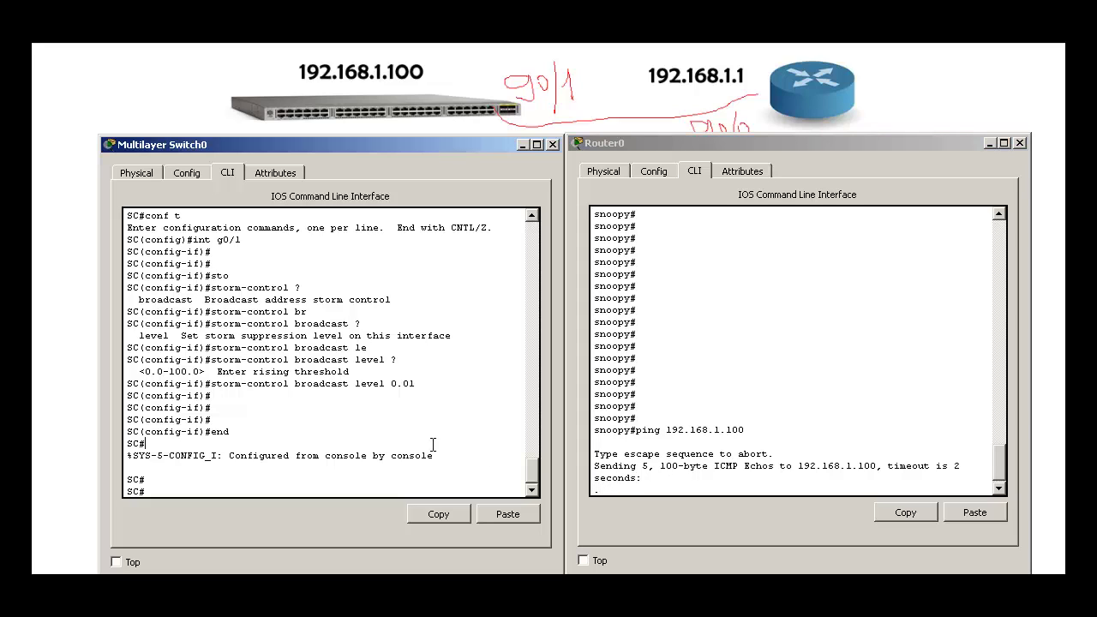
type("show sto")
key("Tab")
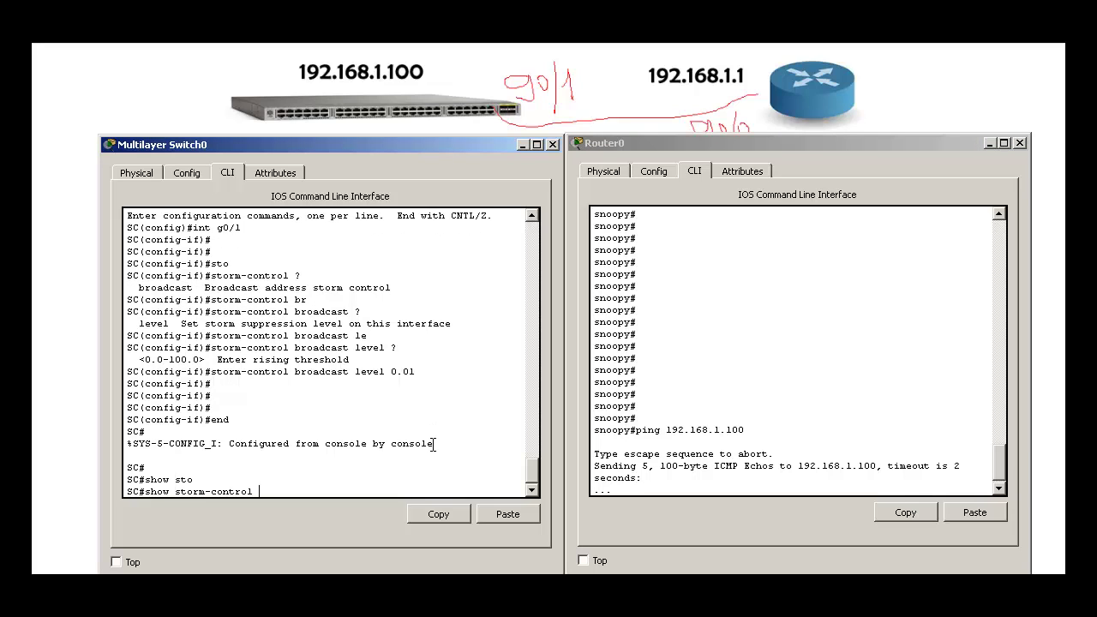
type("b")
key("Tab")
key("Return")
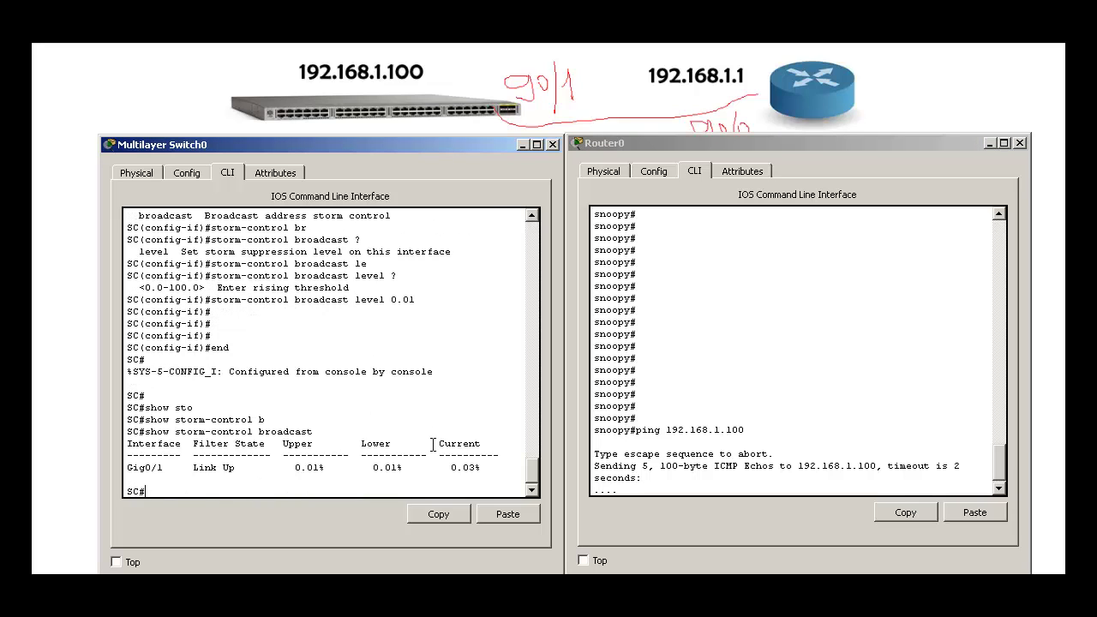
left_click_drag(452, 467, 481, 468)
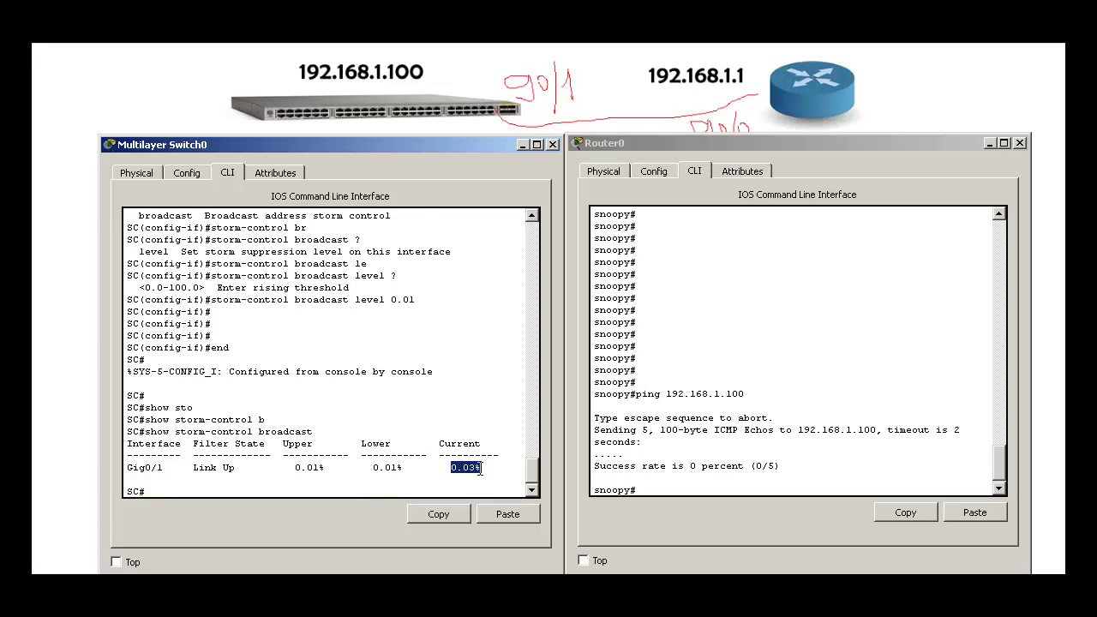
left_click_drag(295, 466, 402, 468)
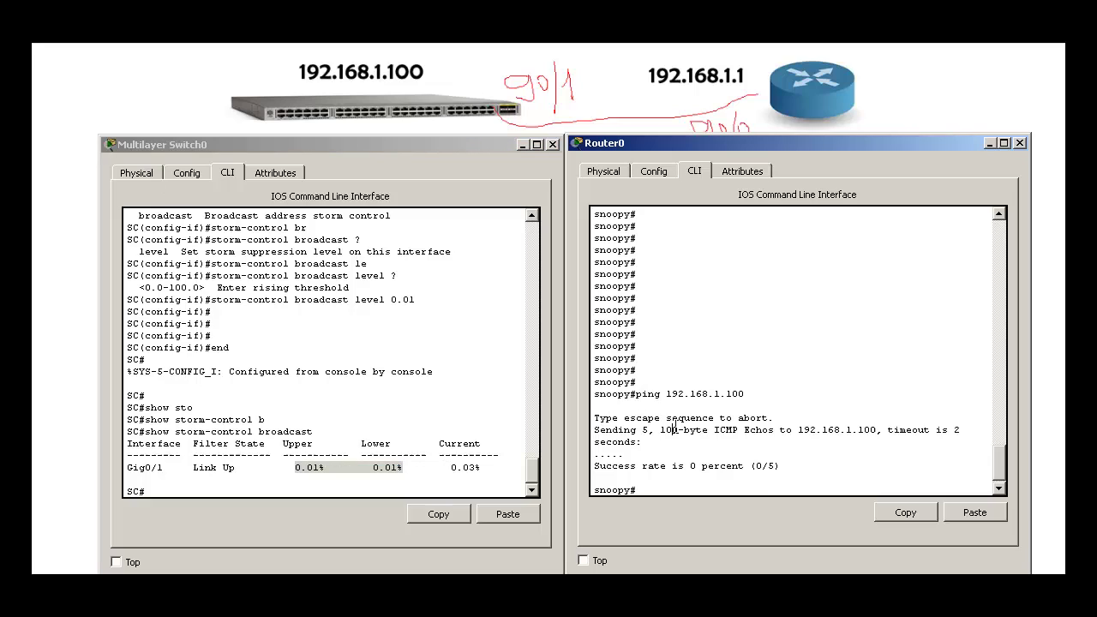
left_click_drag(594, 429, 644, 442)
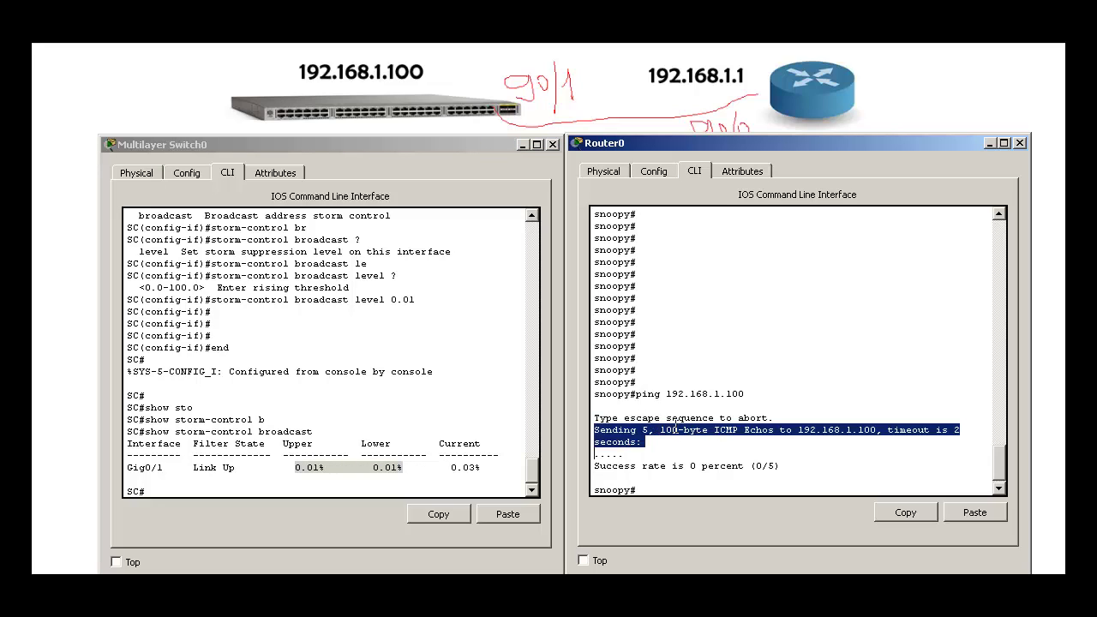